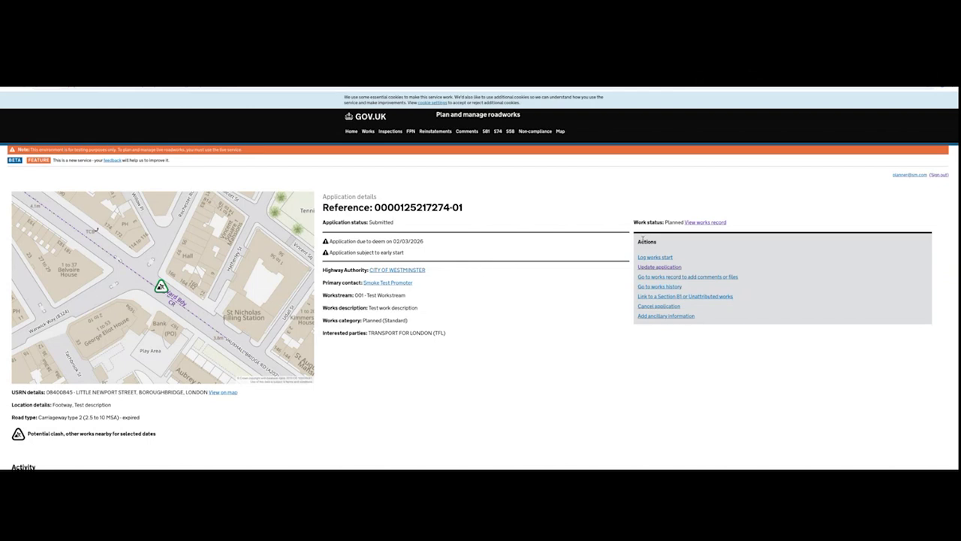
Start updating the submitted application and open its Conditions section for changes.
click(650, 271)
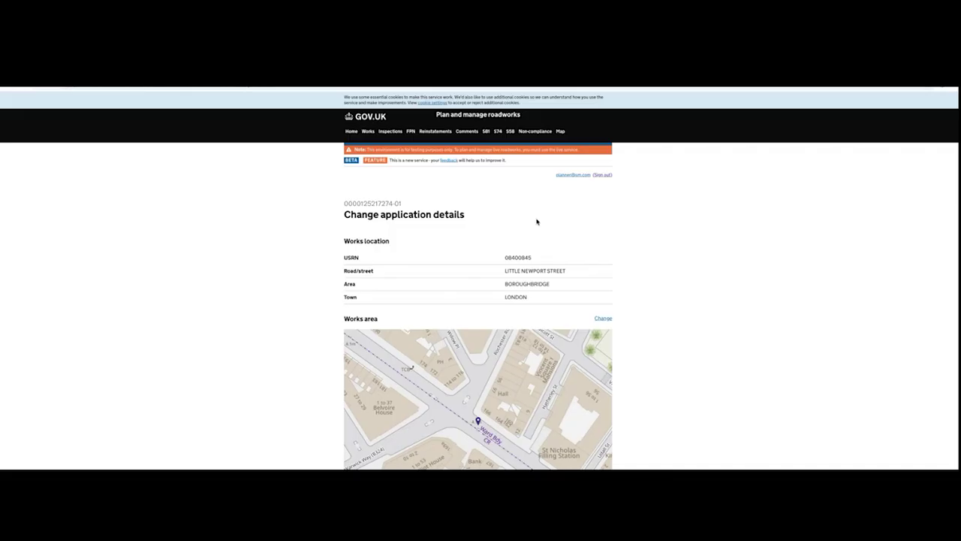
scroll(549, 235, down, 5)
scroll(549, 235, down, 1)
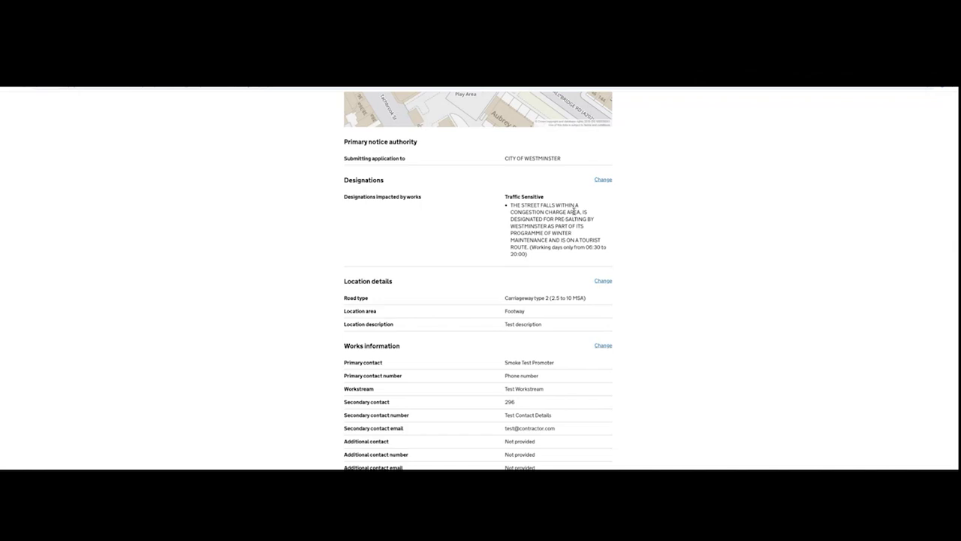
scroll(533, 229, down, 15)
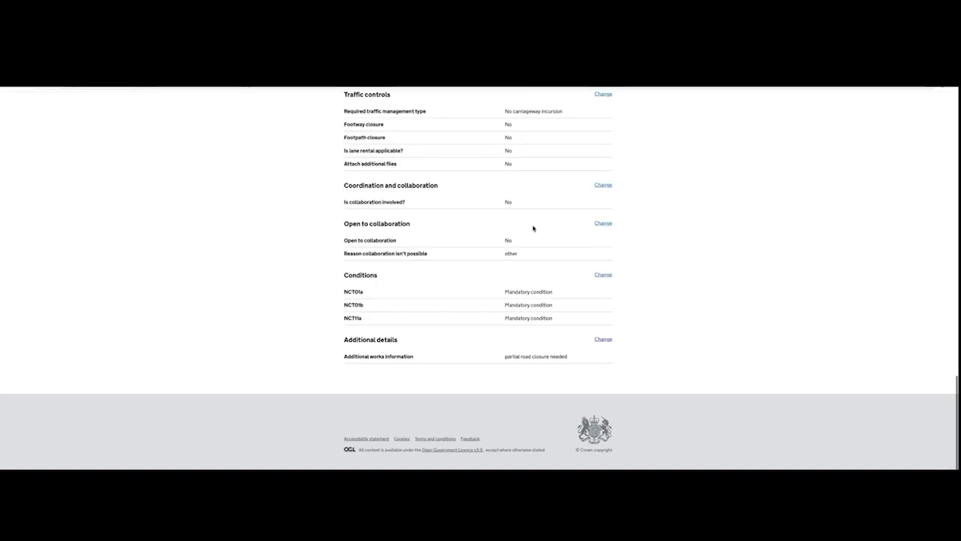
click(599, 275)
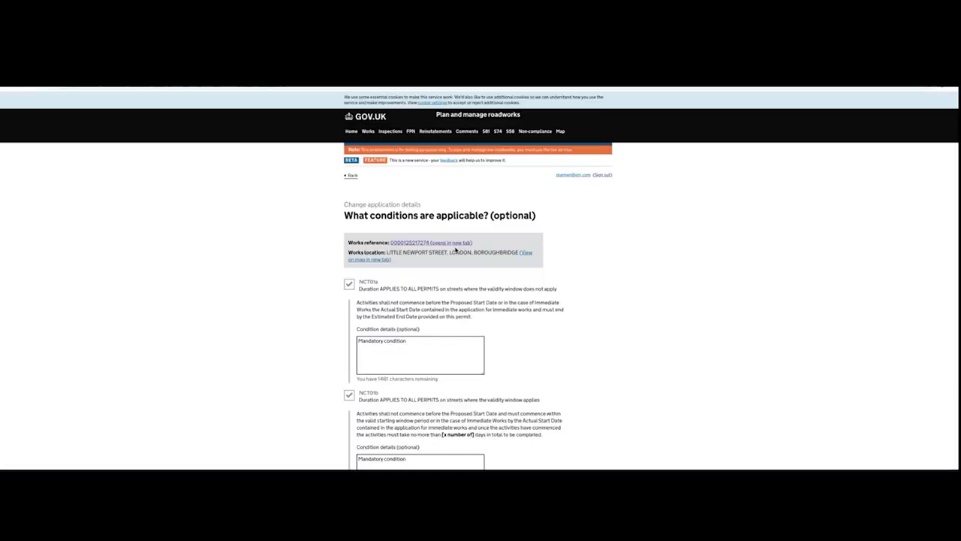
Change the NCT01a and NCT01b condition details to "Mandatory condition test" and continue.
scroll(465, 256, down, 2)
scroll(465, 256, down, 1)
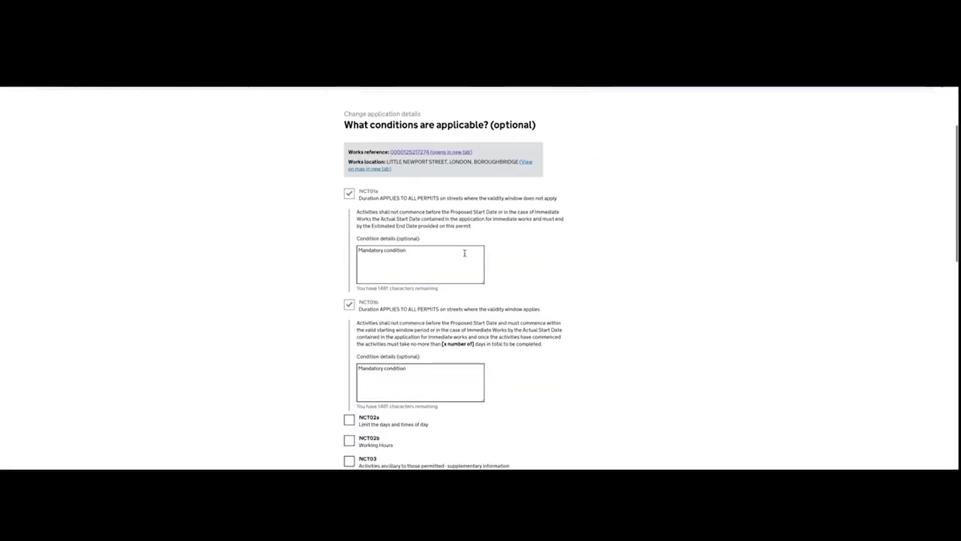
click(441, 253)
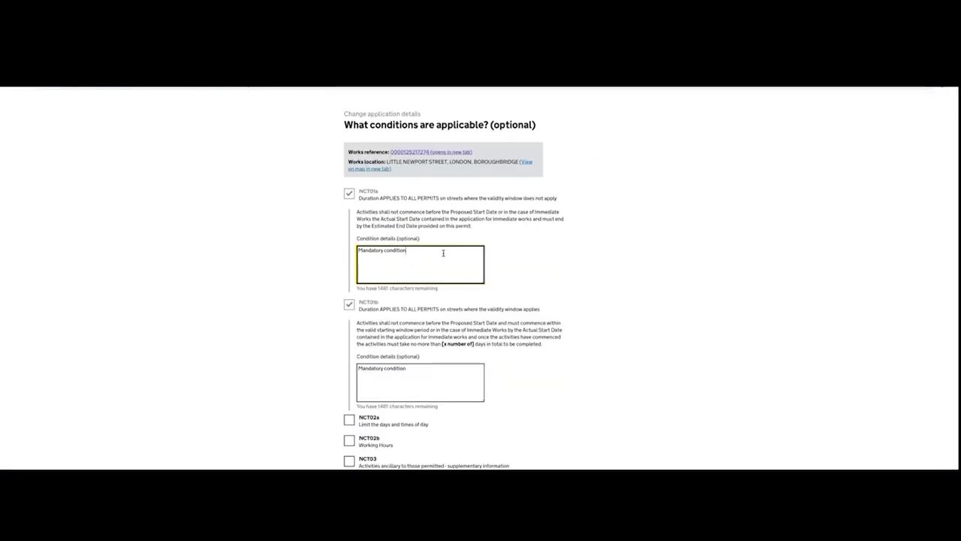
scroll(443, 255, down, 3)
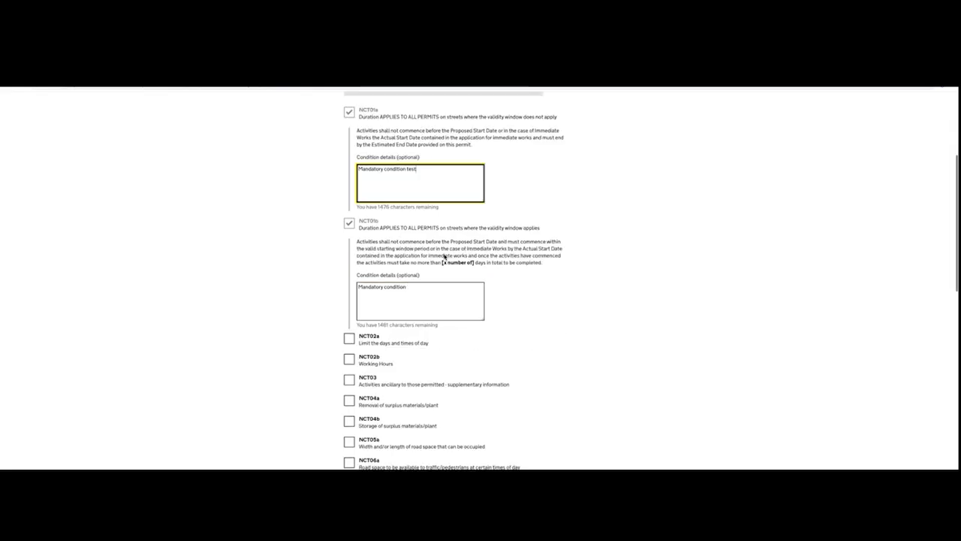
click(408, 187)
scroll(425, 189, down, 5)
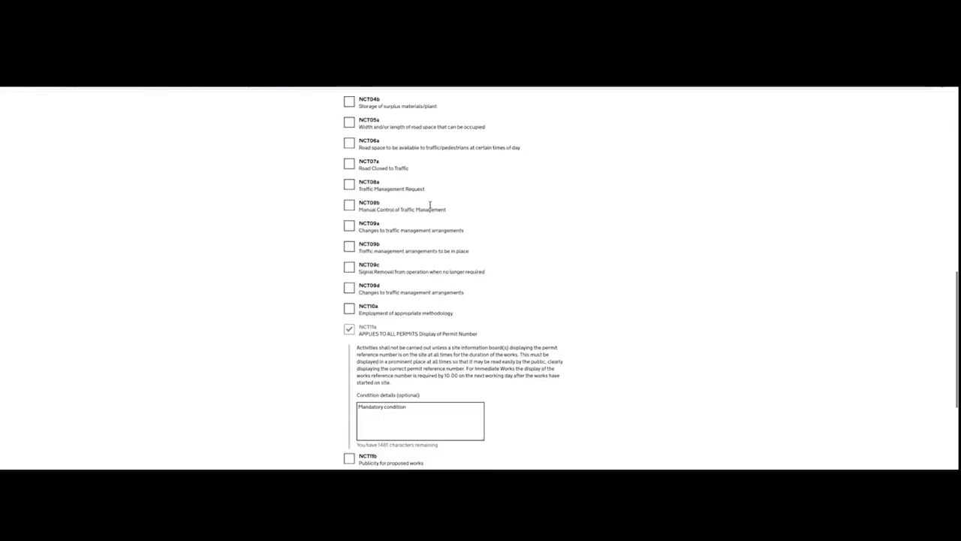
scroll(430, 207, down, 1)
click(367, 340)
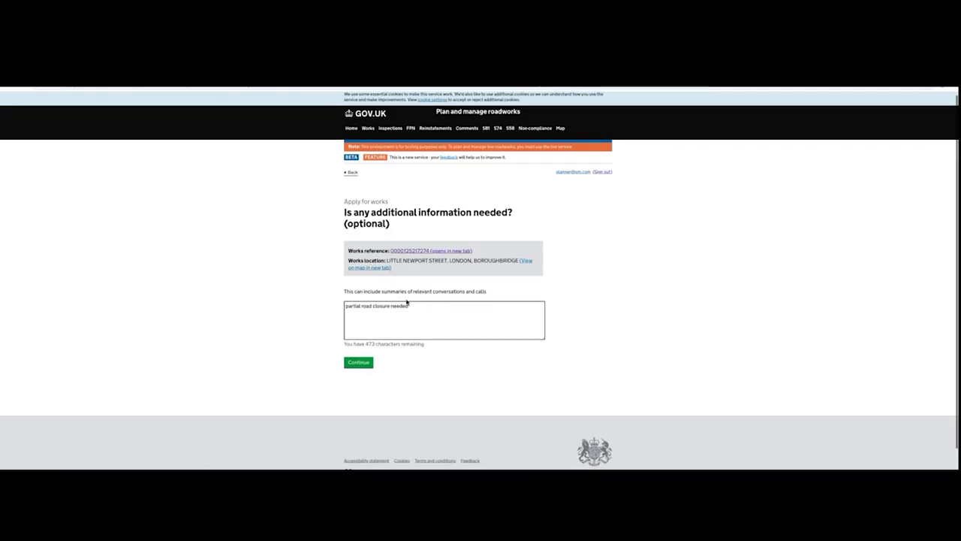
Change the additional works information to "partial road closure needed test" and continue.
click(415, 307)
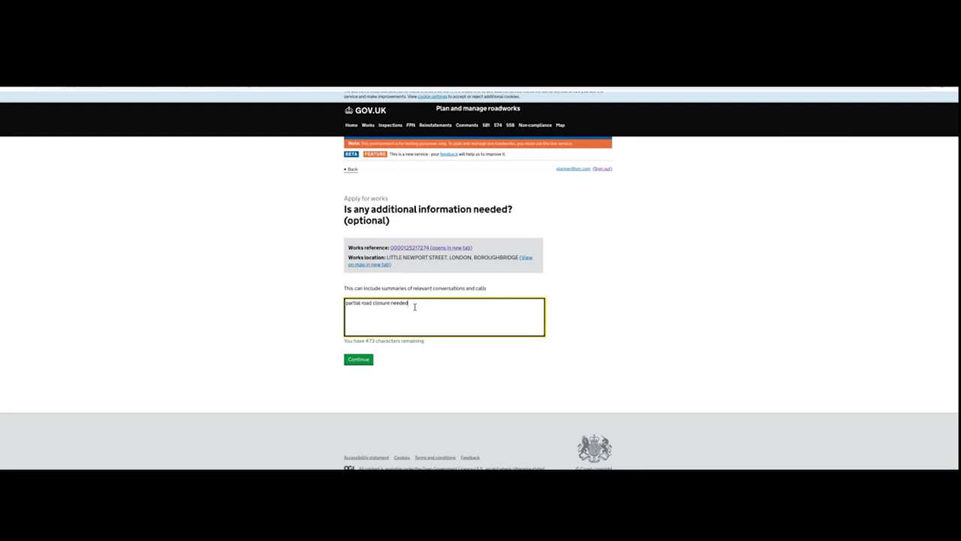
text(test)
click(362, 358)
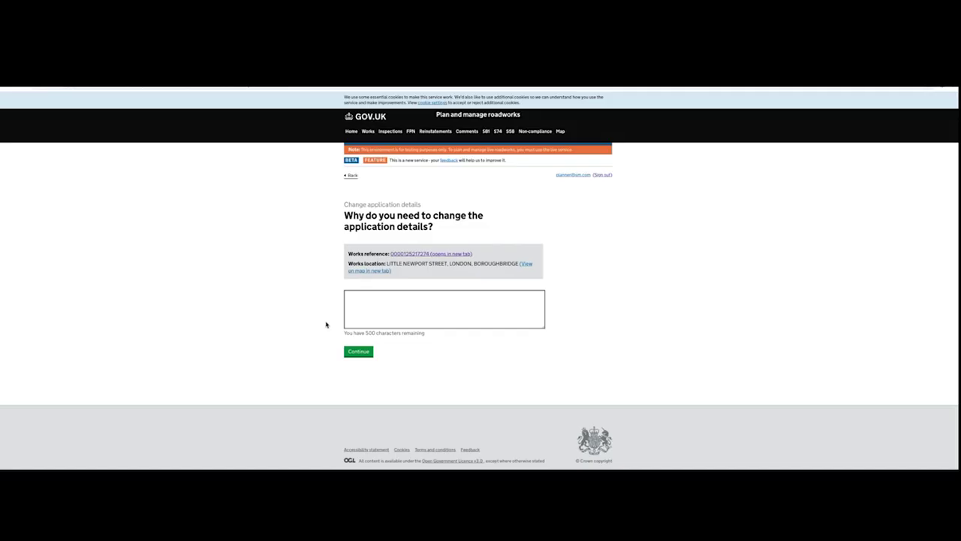
Enter "test" as the reason for changing the application details and continue.
click(366, 317)
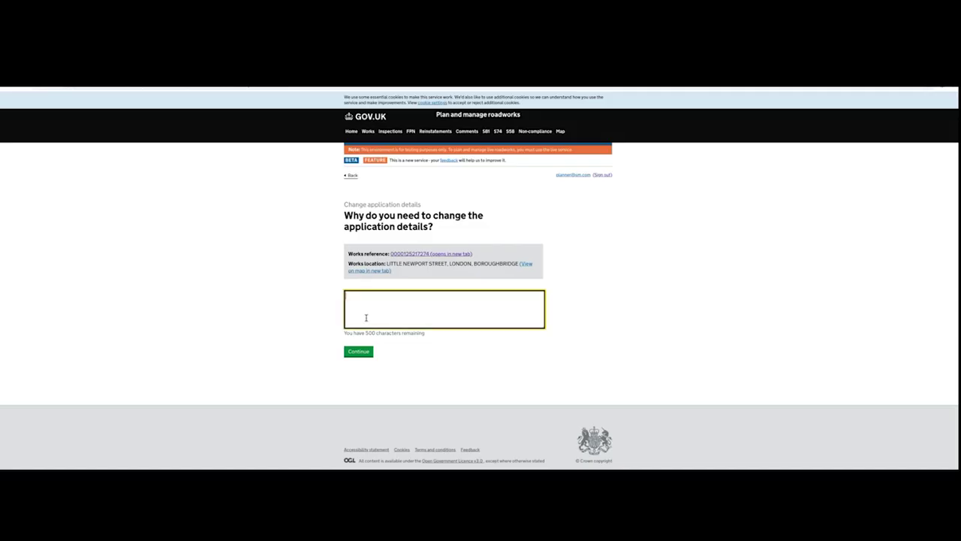
text(test)
click(359, 351)
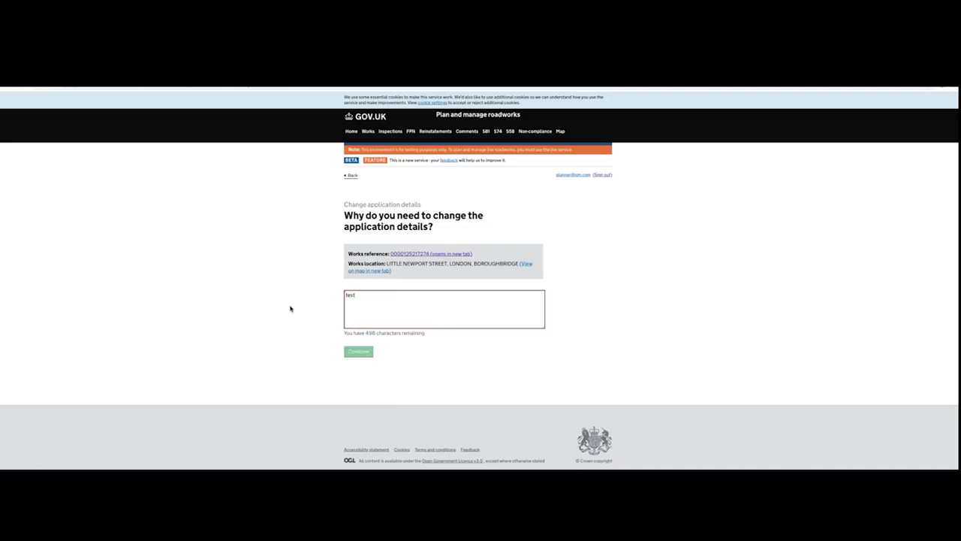
Review the changes before submitting, comparing the original condition details with the changed ones.
scroll(295, 306, down, 1)
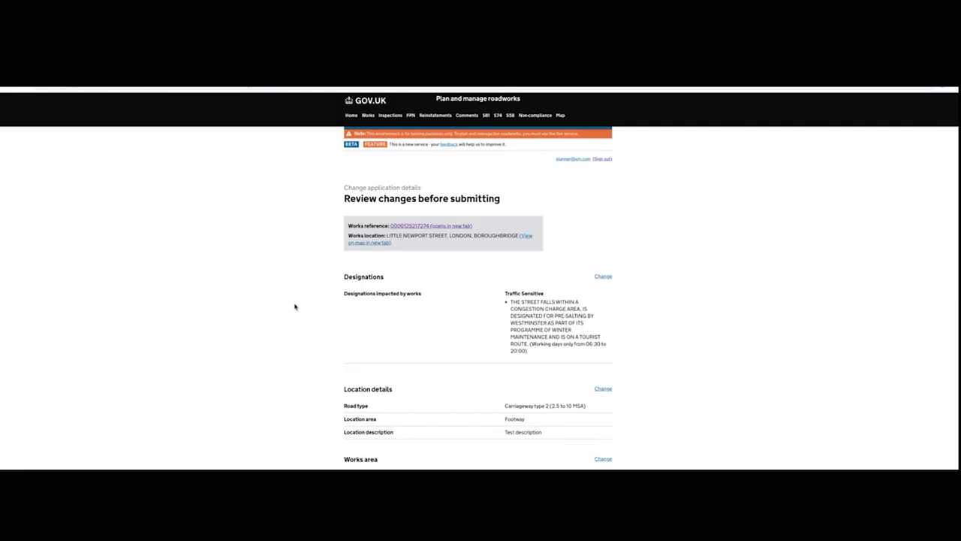
scroll(299, 307, down, 10)
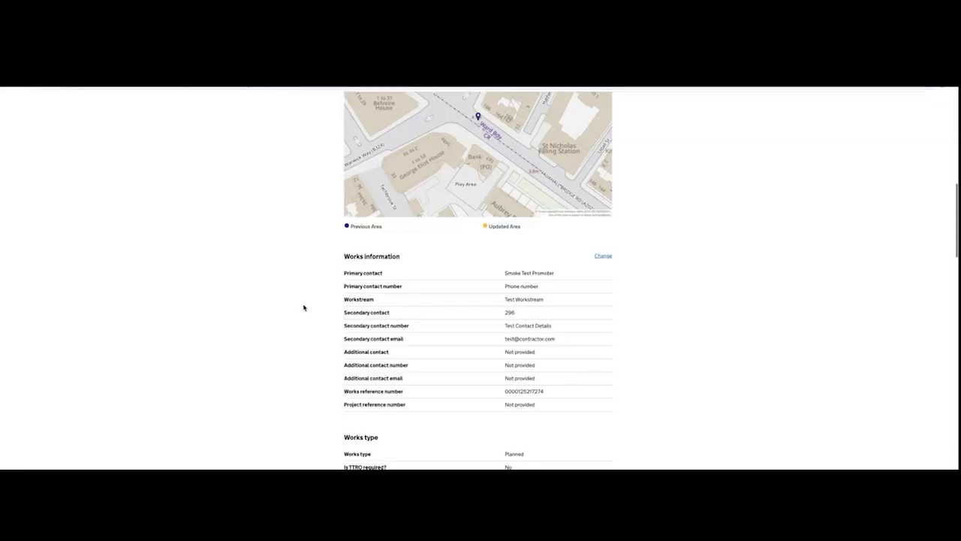
scroll(304, 307, down, 10)
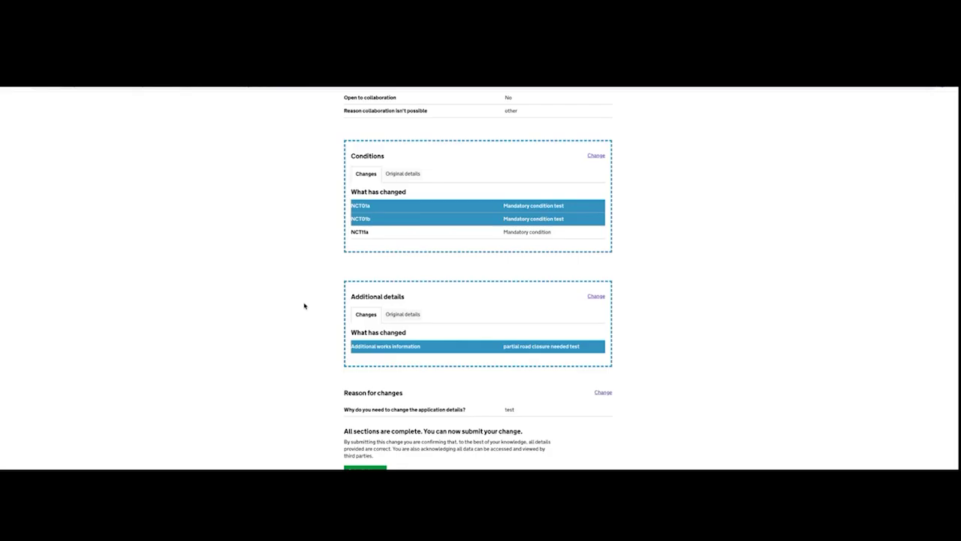
right_click(470, 210)
click(476, 178)
click(415, 176)
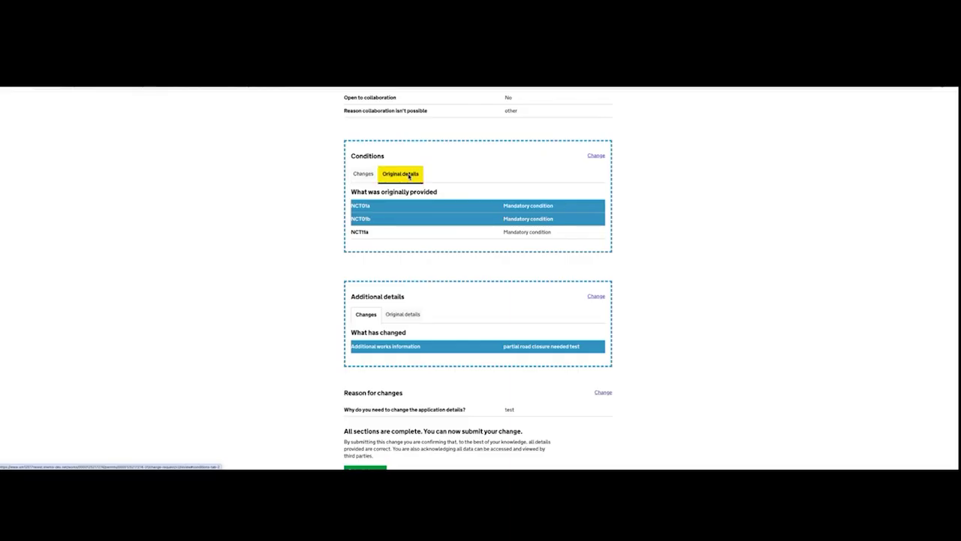
click(374, 178)
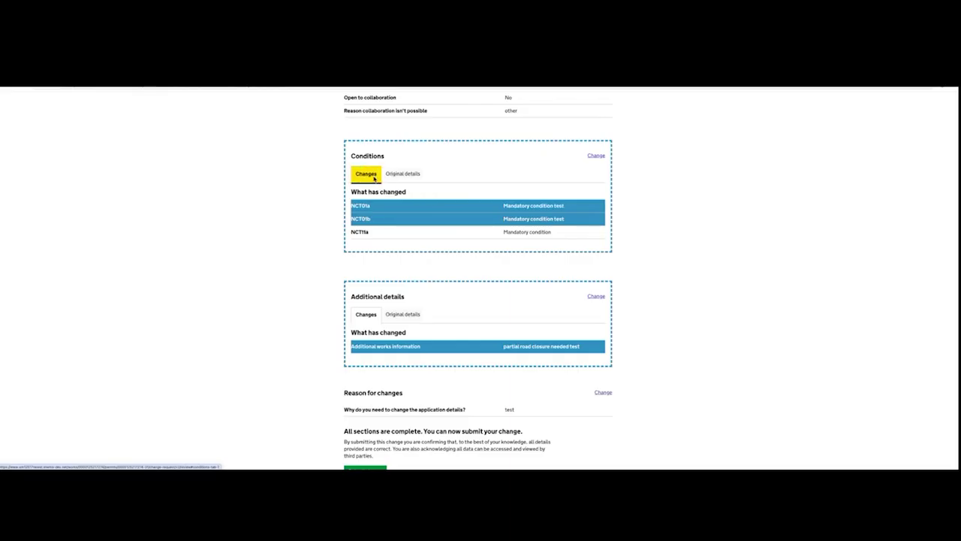
Submit the change request and highlight its change reference.
scroll(421, 235, down, 3)
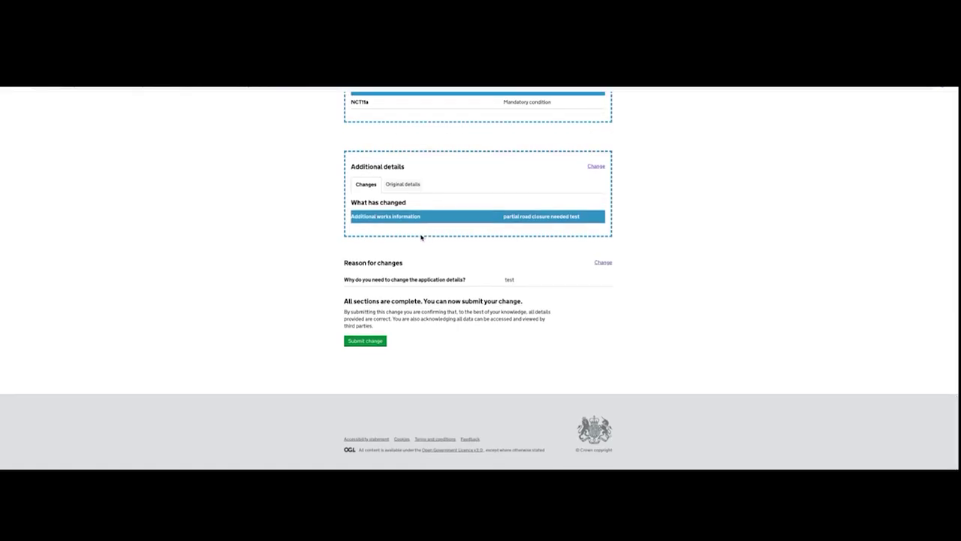
click(364, 340)
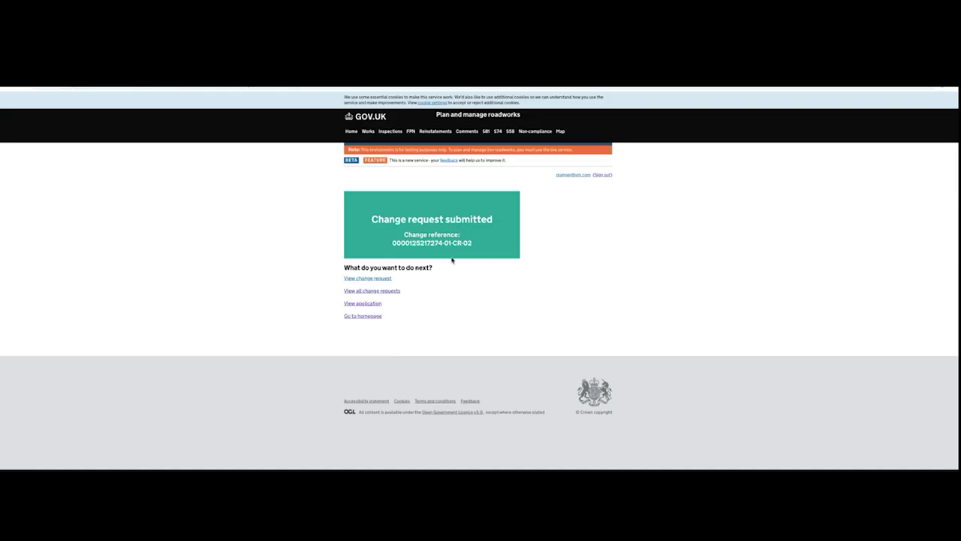
drag(474, 246, 393, 243)
View the application and examine its applicable conditions, additional information and list of application changes.
click(377, 303)
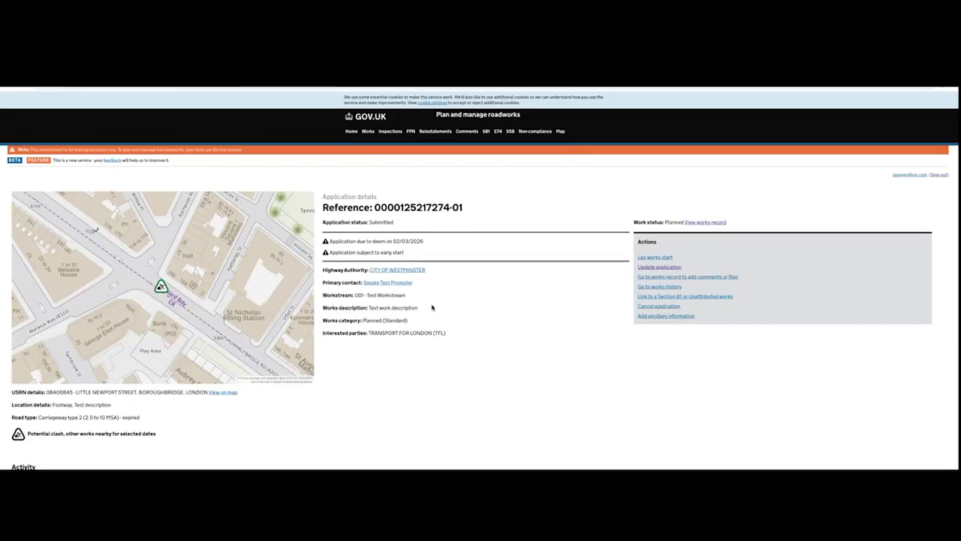
scroll(432, 307, down, 15)
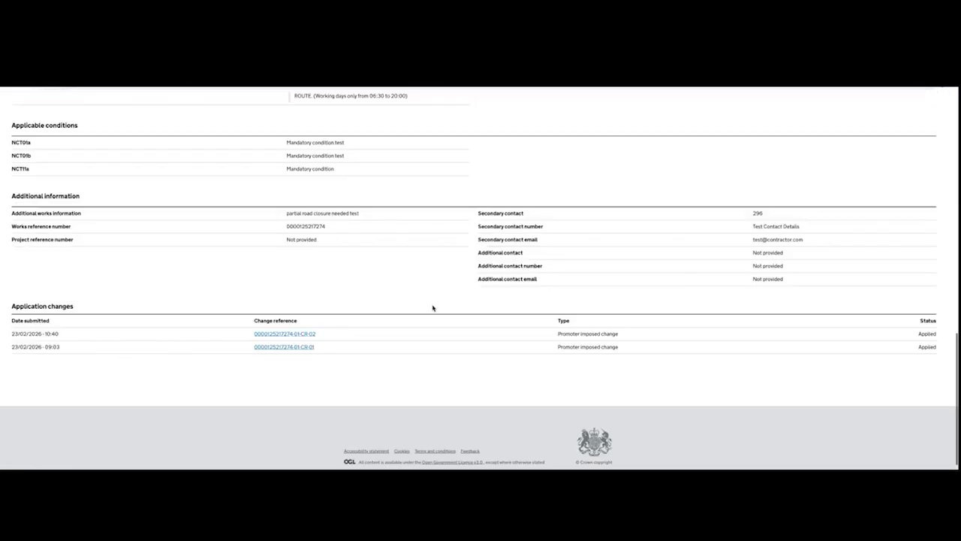
scroll(433, 307, down, 1)
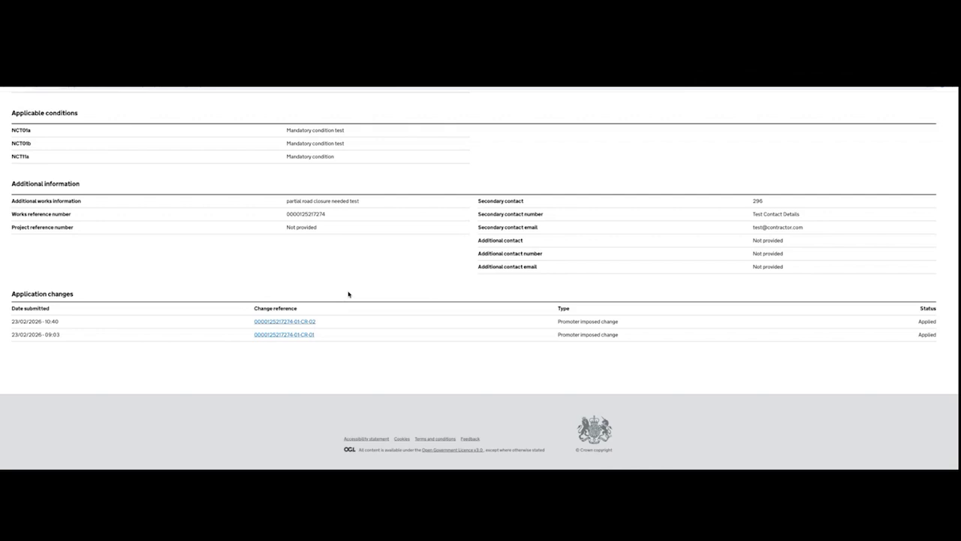
Open the application's earlier CR-01 change and examine its change details.
click(298, 336)
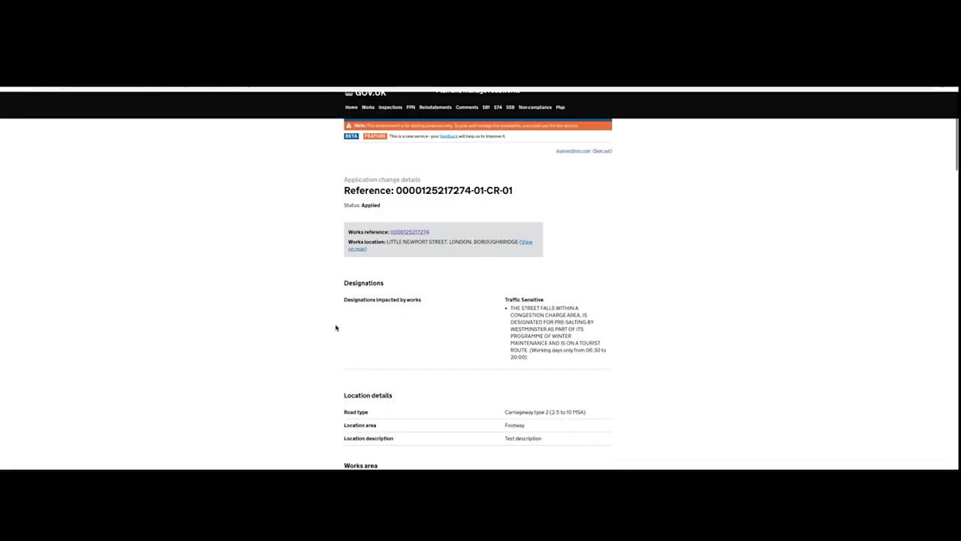
scroll(336, 328, down, 5)
scroll(335, 326, down, 10)
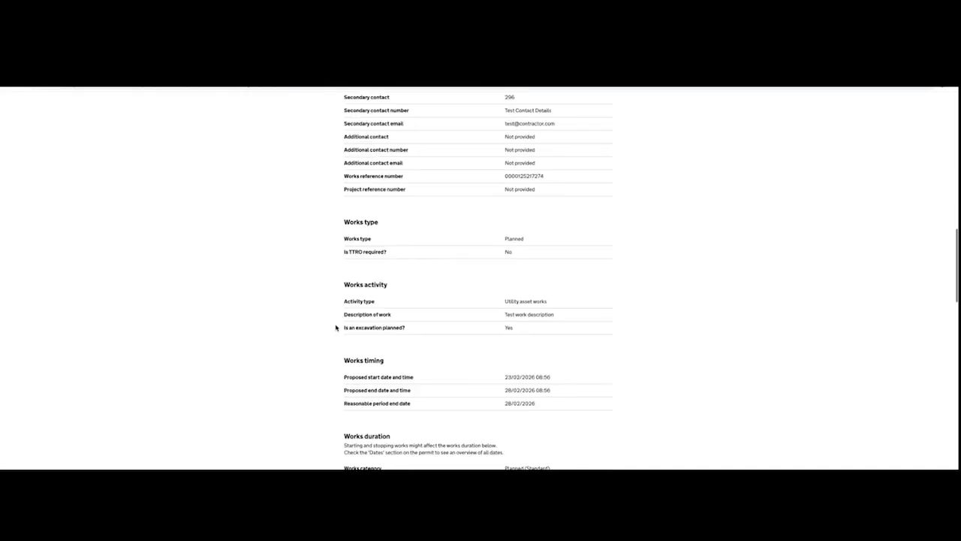
scroll(336, 326, down, 5)
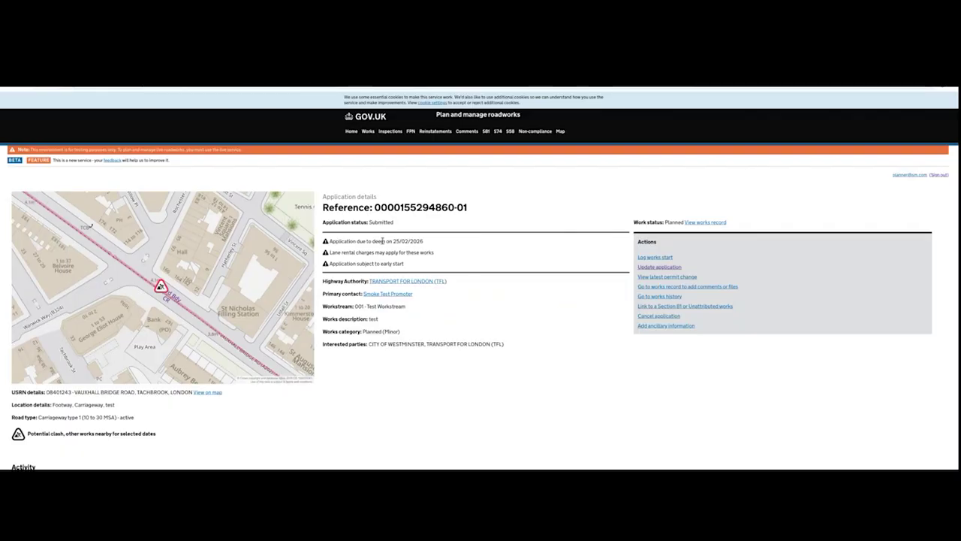
Examine the Application changes and Application changes (Legacy) sections of the Vauxhall Bridge Road application.
scroll(381, 244, down, 5)
scroll(382, 243, down, 8)
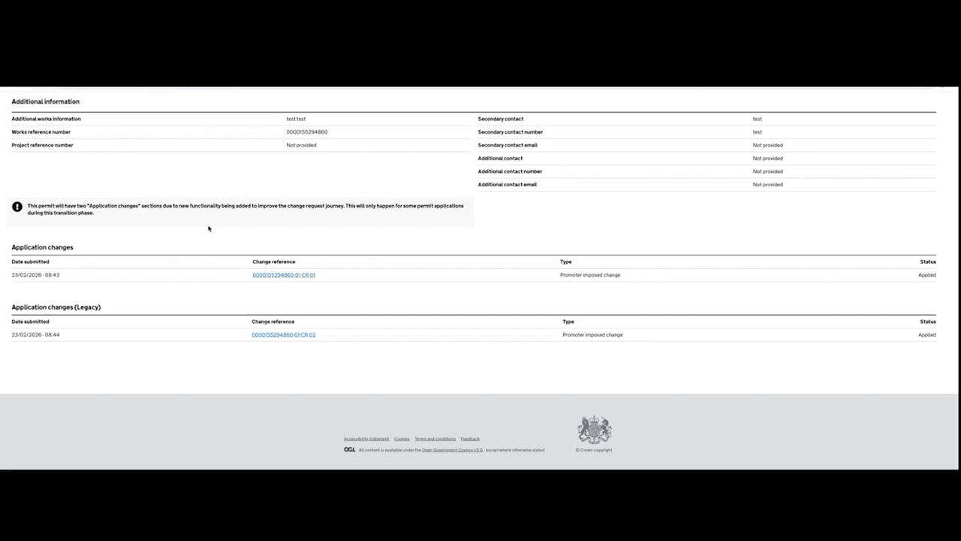
drag(73, 247, 17, 242)
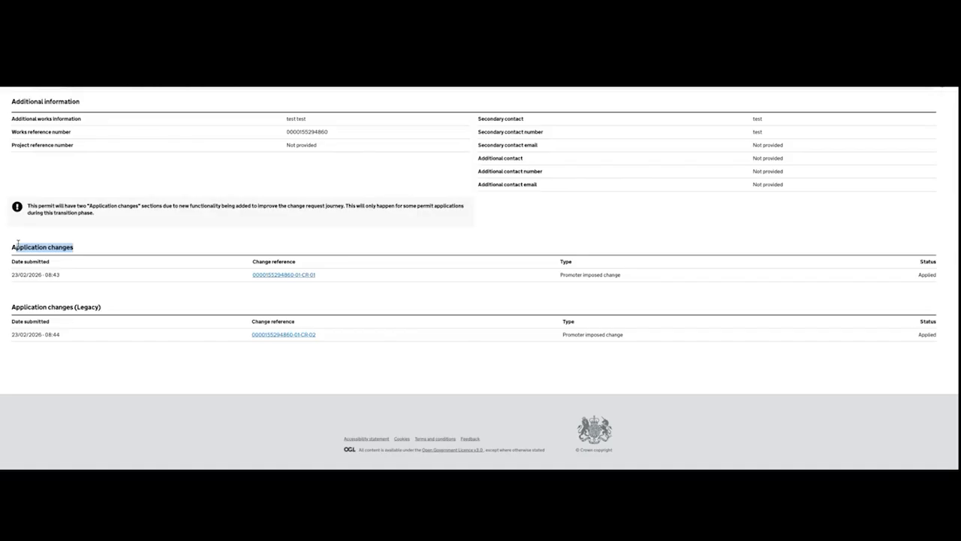
scroll(63, 304, up, 1)
drag(99, 308, 29, 307)
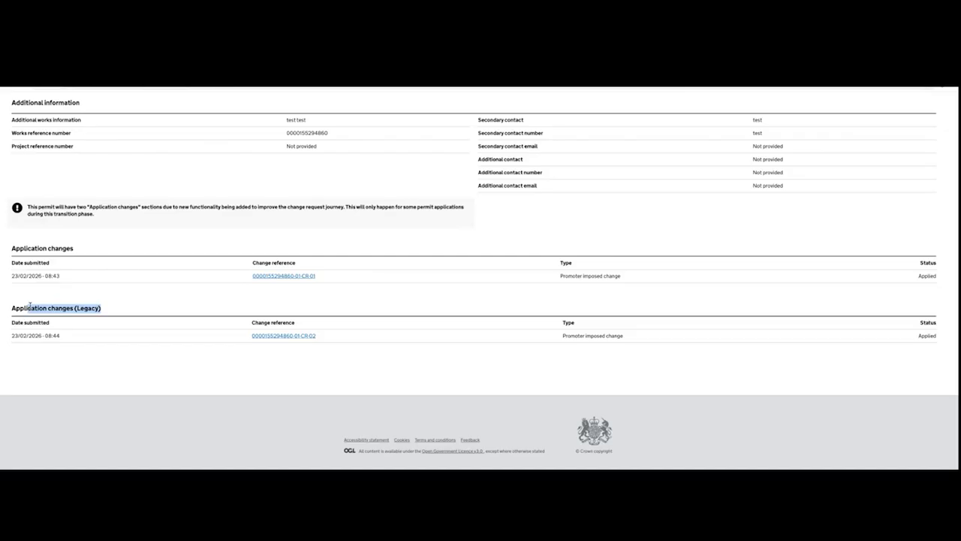
Open the legacy CR-02 change and examine its changed additional details, reason and decision.
click(275, 336)
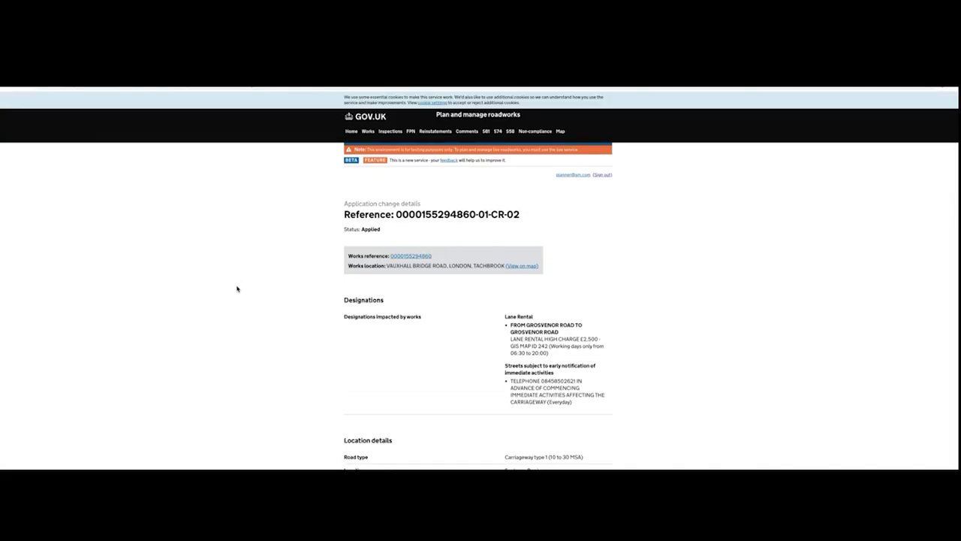
scroll(237, 289, down, 3)
scroll(237, 289, down, 10)
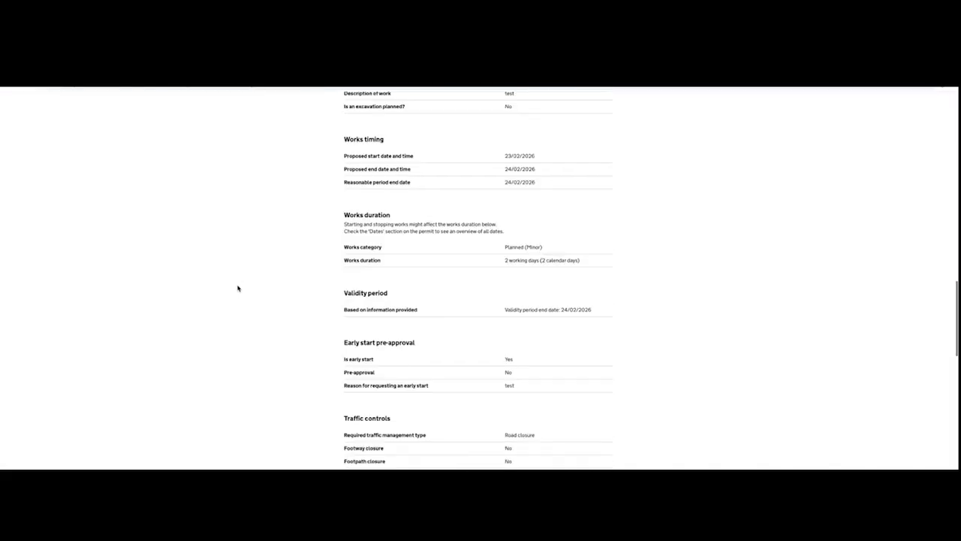
scroll(237, 287, down, 4)
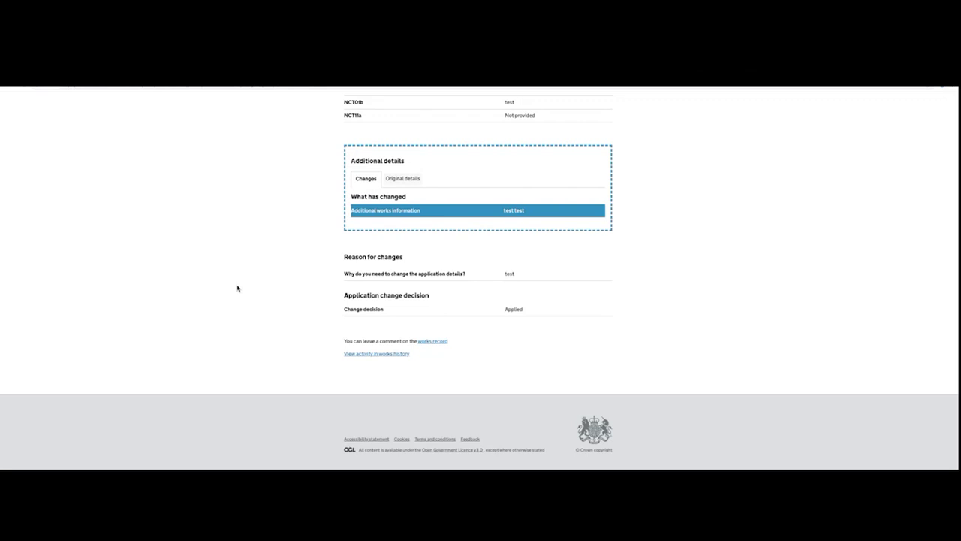
scroll(237, 288, up, 3)
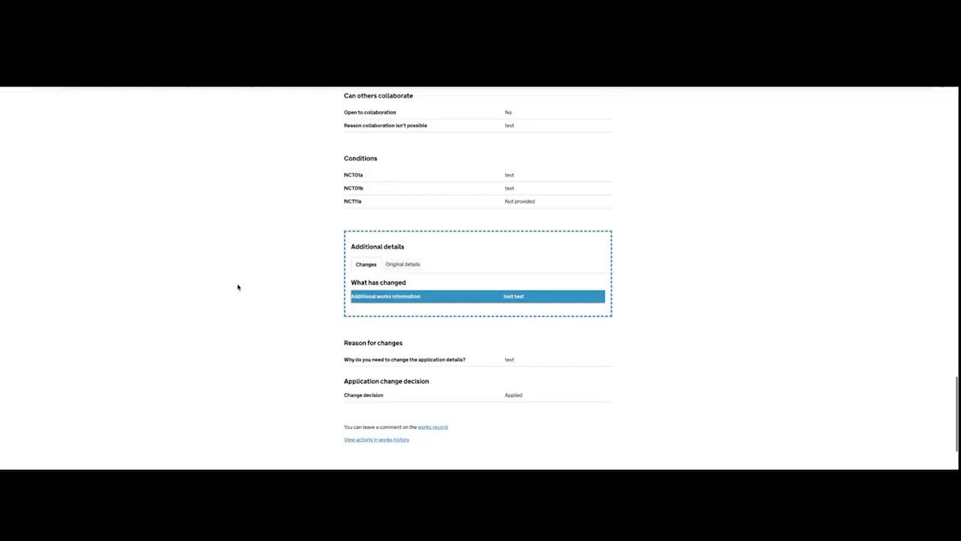
scroll(237, 287, up, 15)
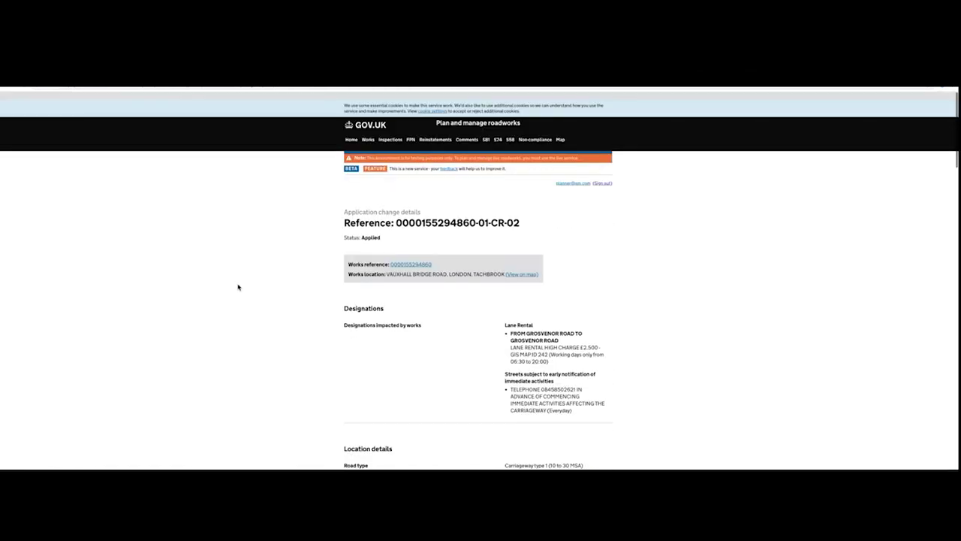
Go to the Applications and works list.
click(368, 130)
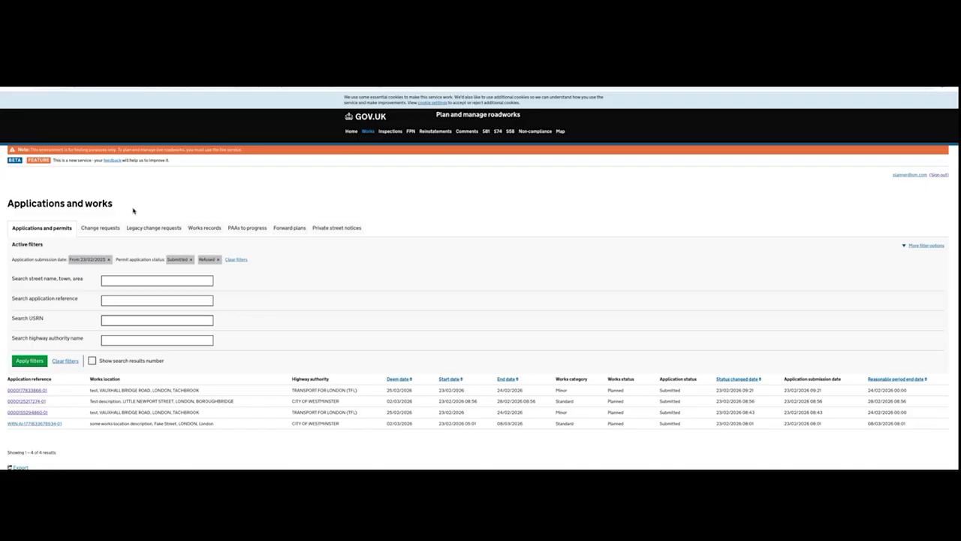
Examine the list of change requests and the separate list of legacy change requests under Applications and works.
click(110, 228)
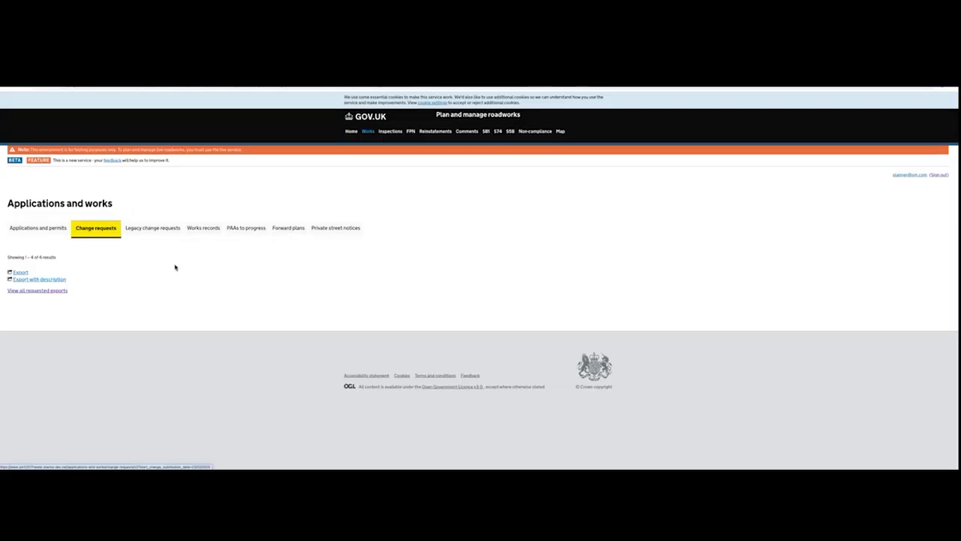
scroll(175, 264, down, 1)
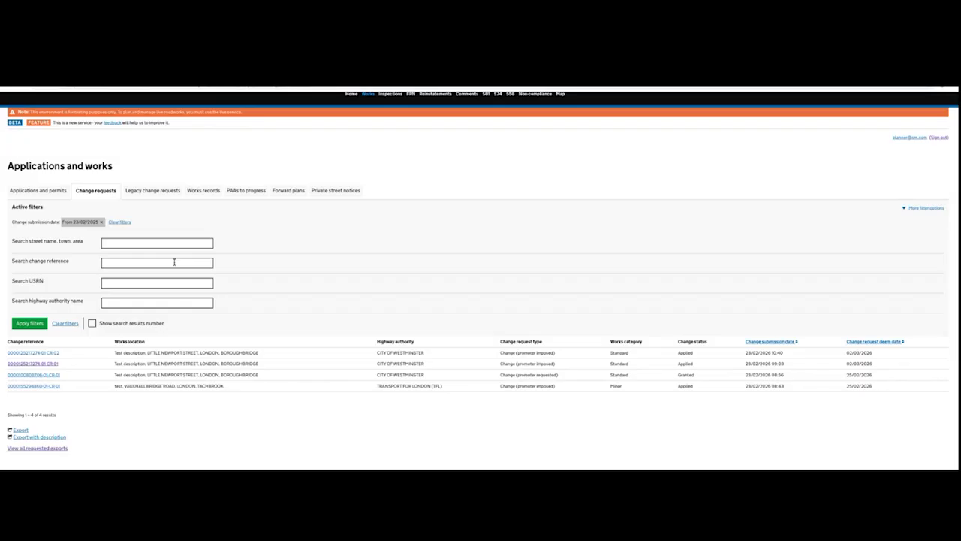
click(151, 190)
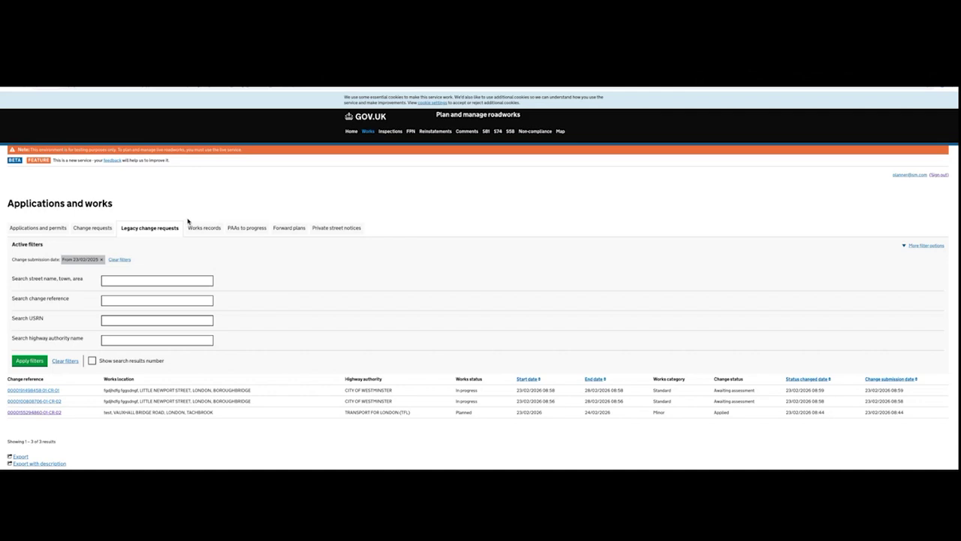
scroll(287, 336, down, 1)
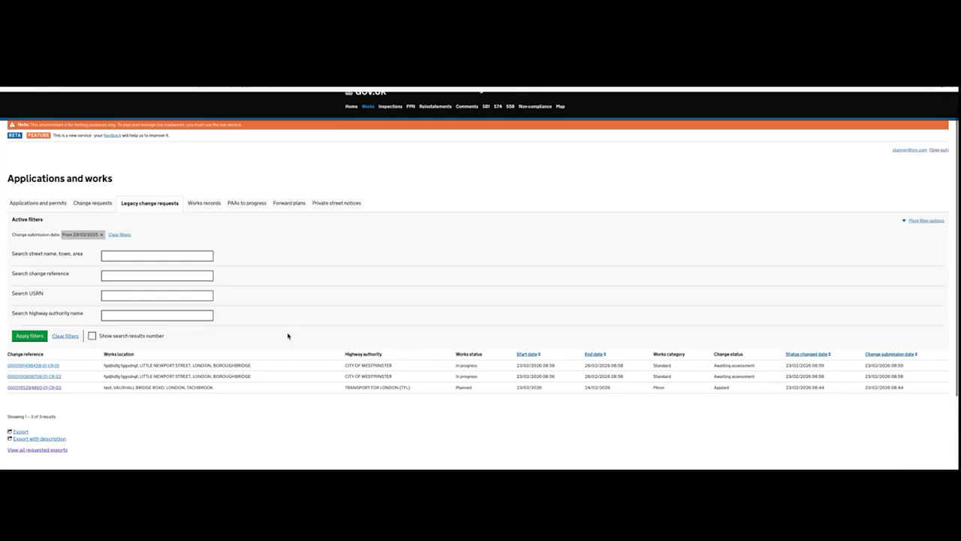
scroll(288, 335, down, 1)
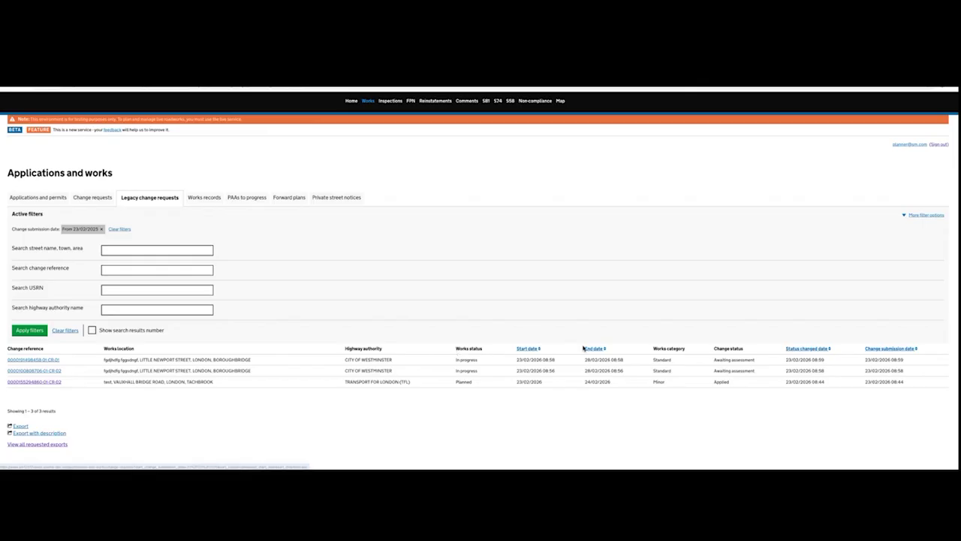
Return to the Change requests list, expand its additional filter options, and examine the available filters and listed changes.
click(96, 198)
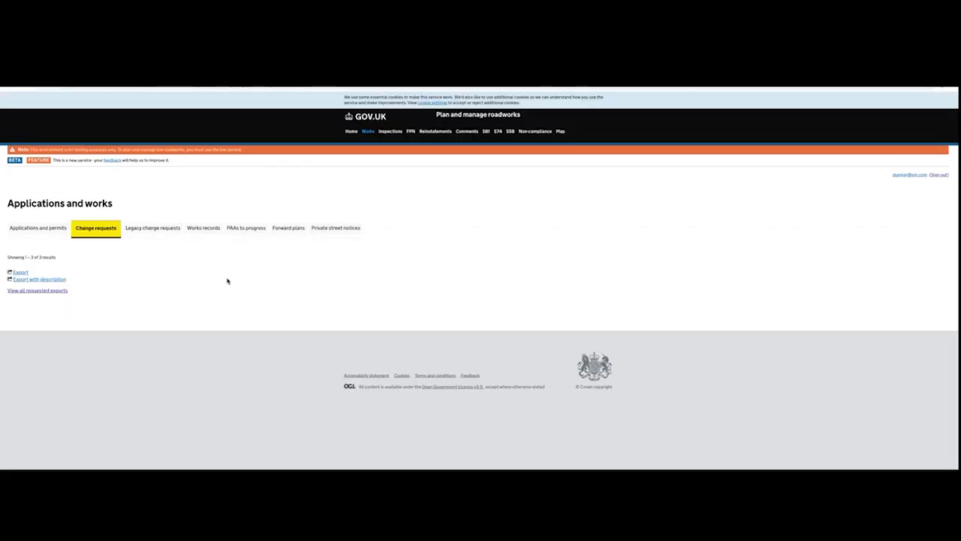
scroll(228, 278, down, 1)
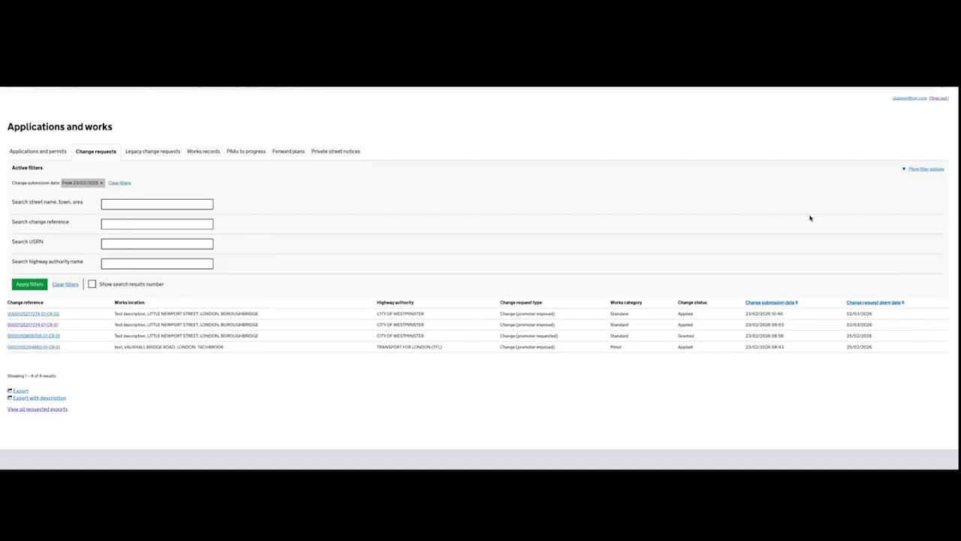
click(902, 171)
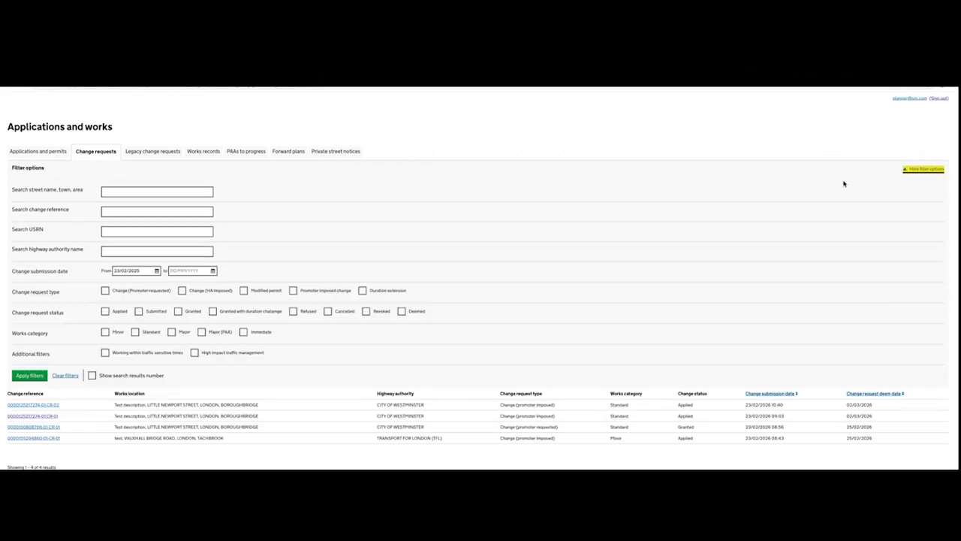
scroll(638, 230, down, 3)
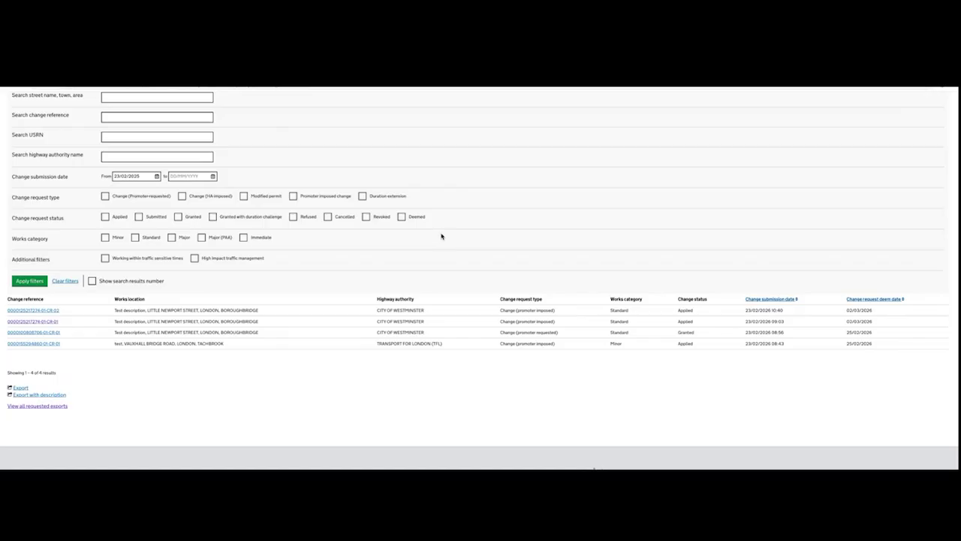
scroll(441, 237, up, 1)
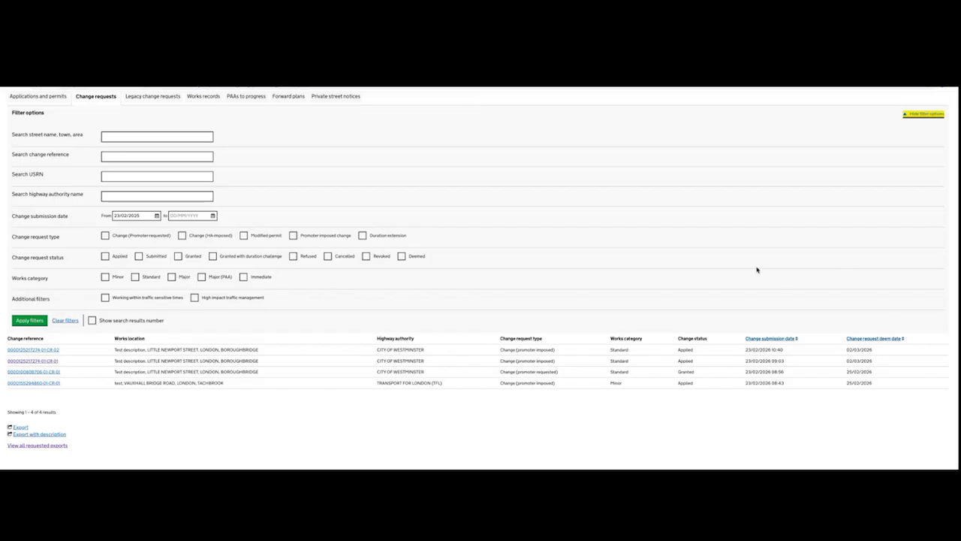
scroll(756, 269, up, 1)
scroll(757, 269, up, 1)
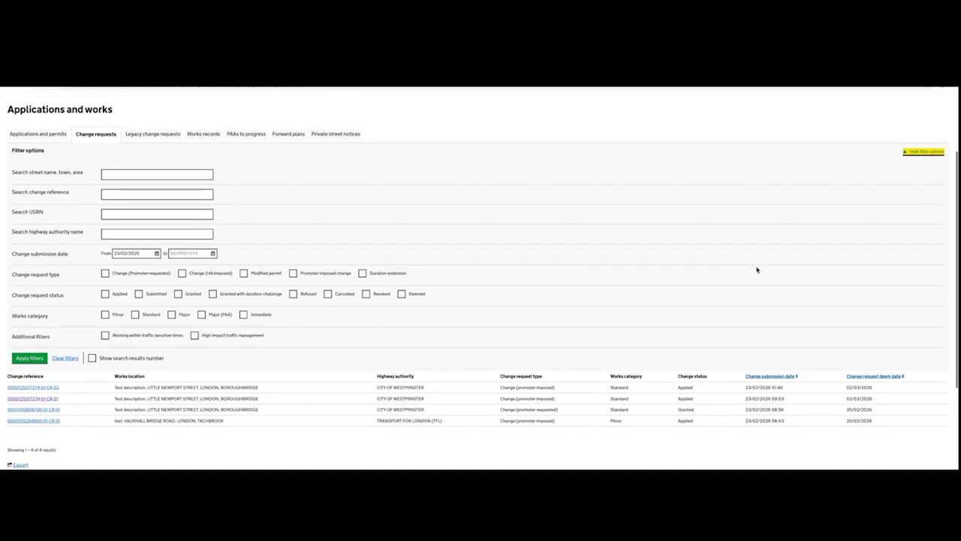
scroll(757, 269, up, 1)
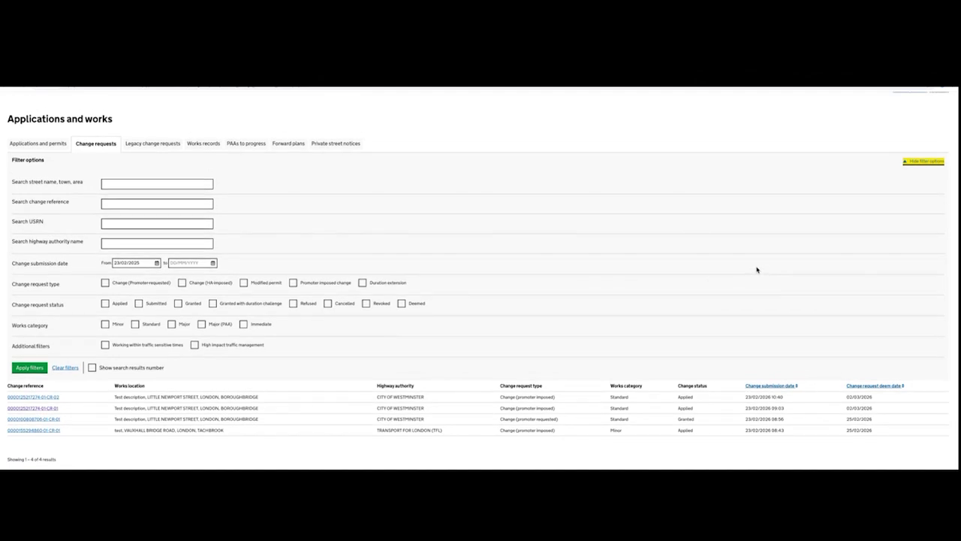
scroll(756, 270, up, 2)
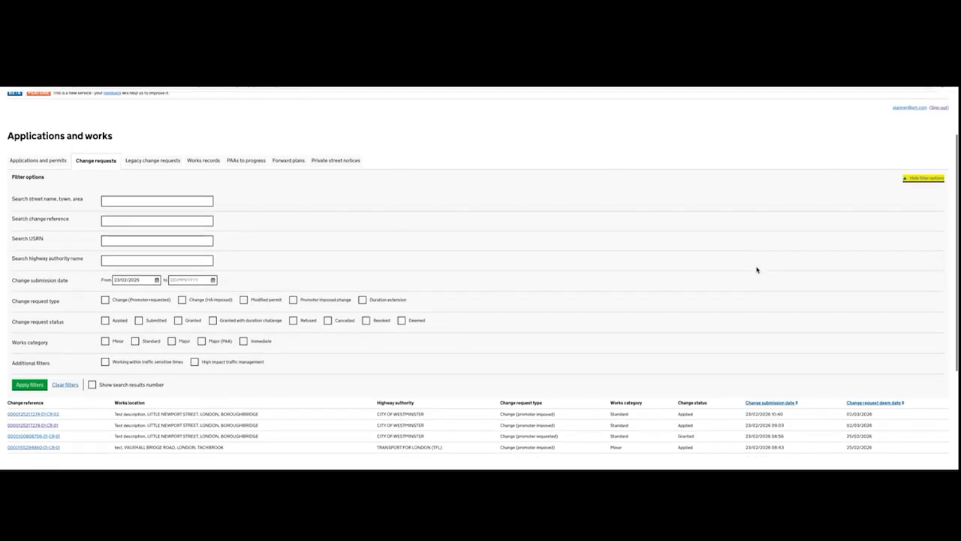